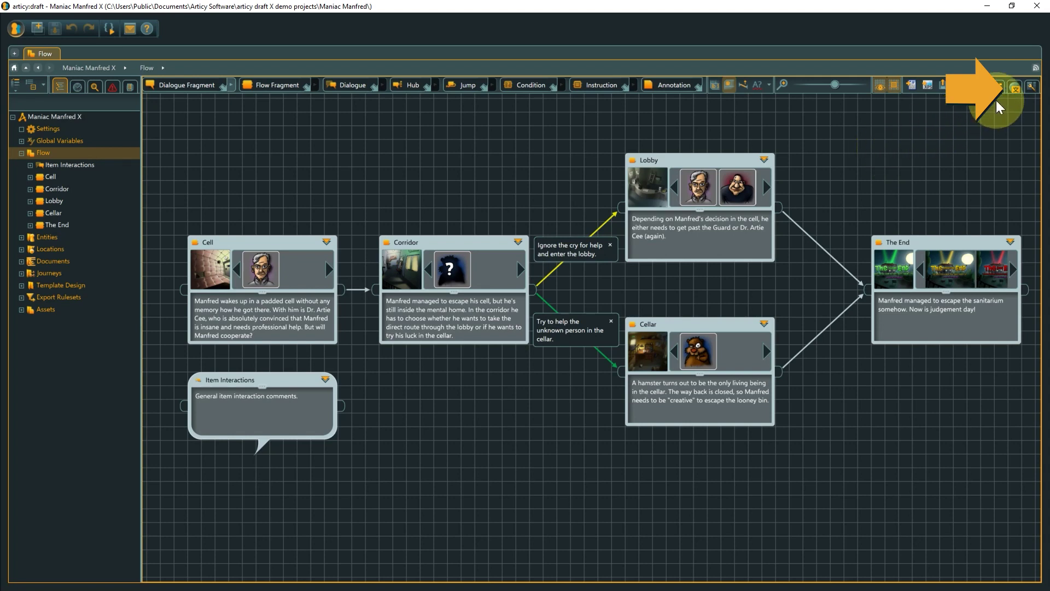
- Show the Flow in the localization view and set the current language to German
click(1014, 89)
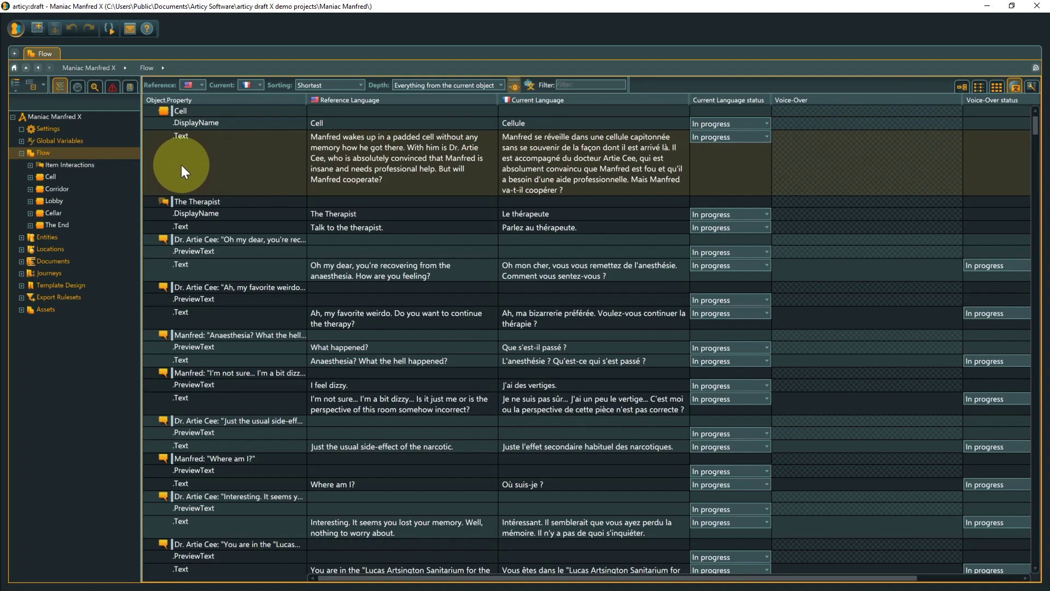
drag(140, 164, 9, 164)
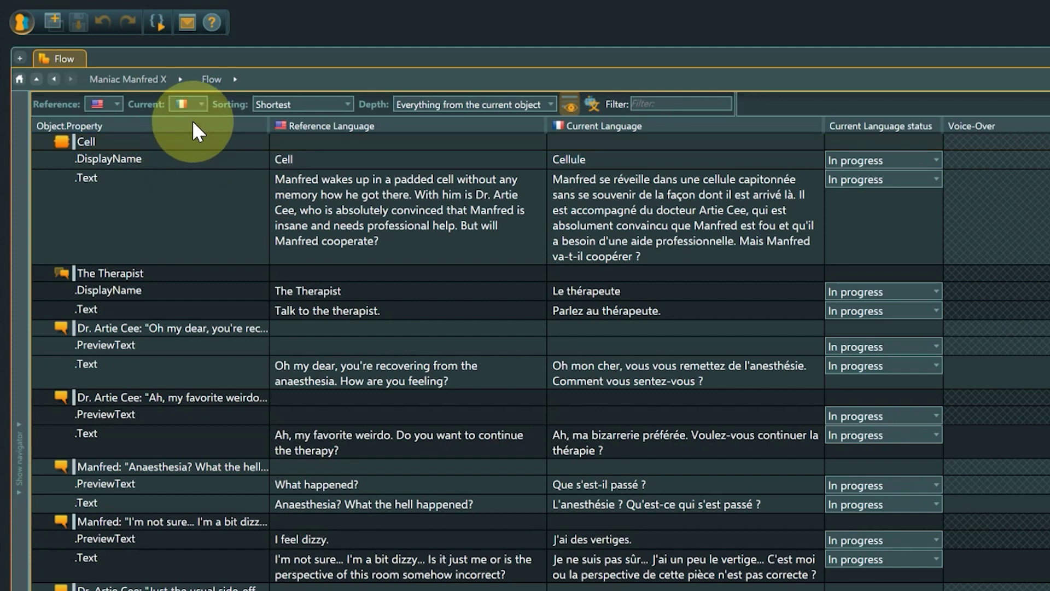
click(199, 103)
click(200, 137)
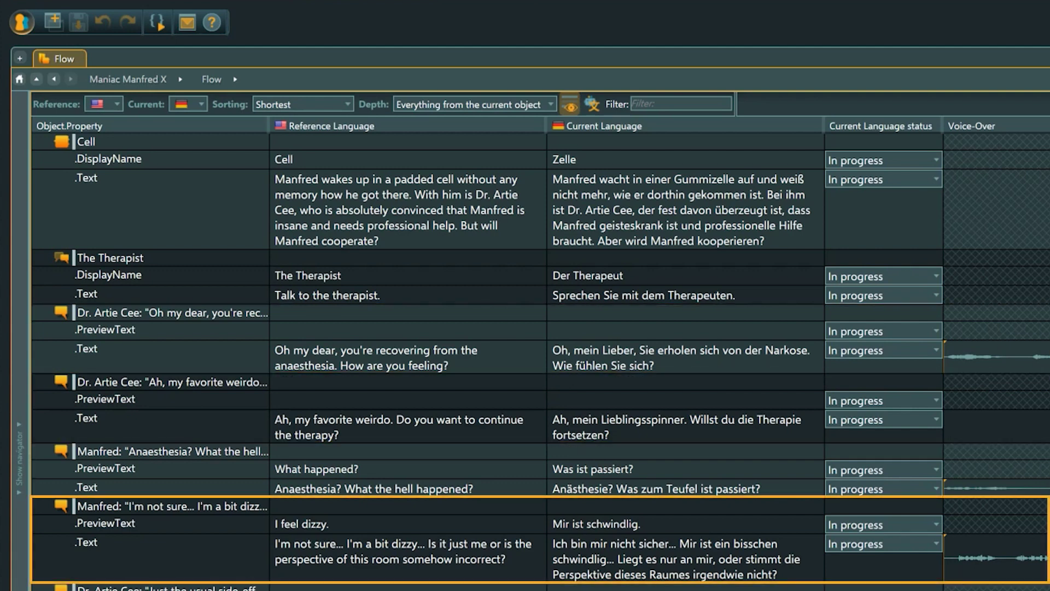
- Hide the empty properties in the localization list and show them again
click(534, 165)
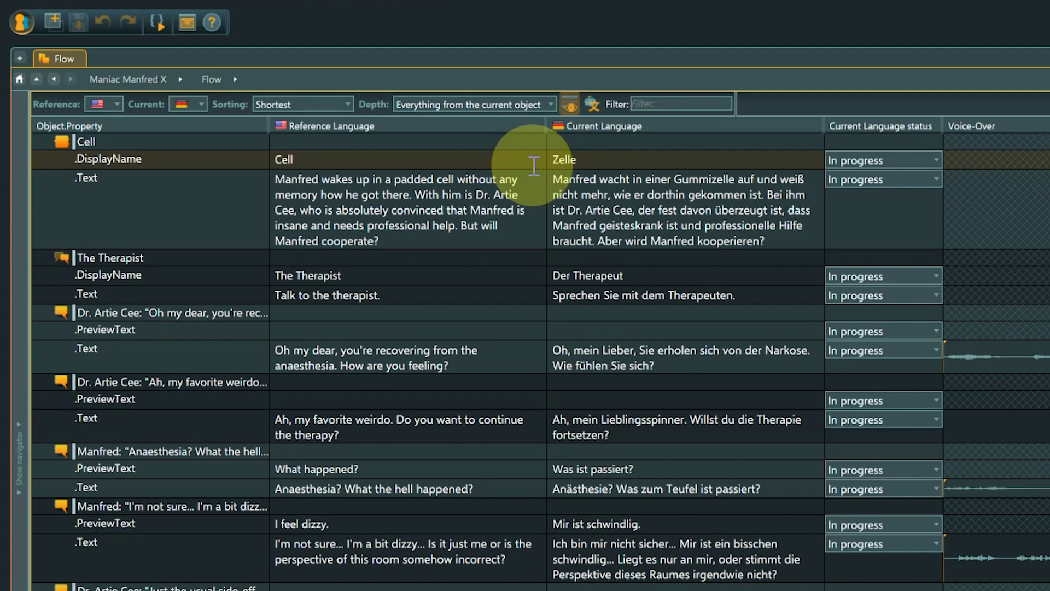
click(567, 105)
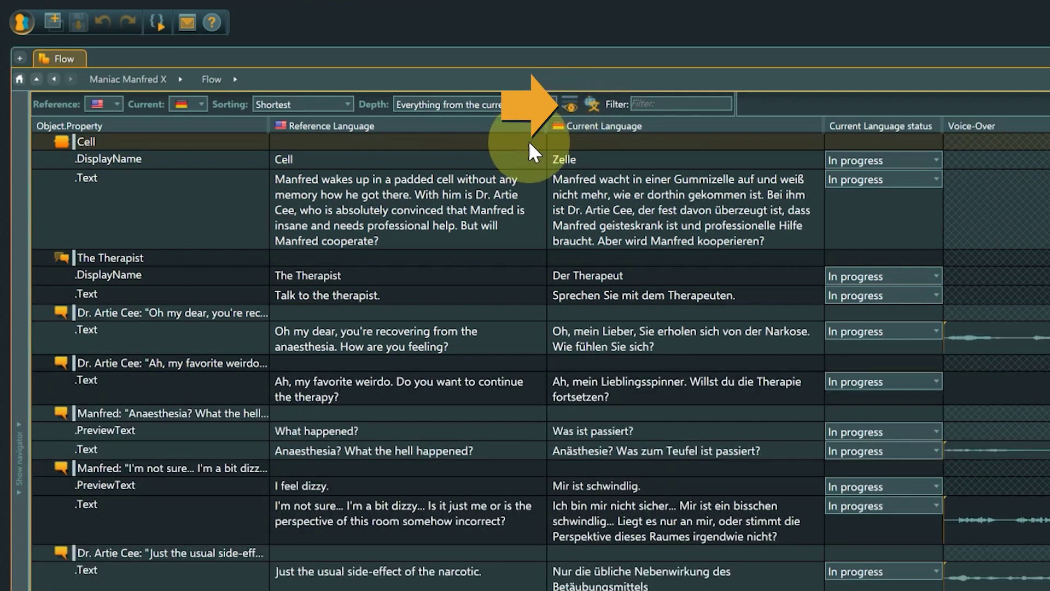
click(566, 105)
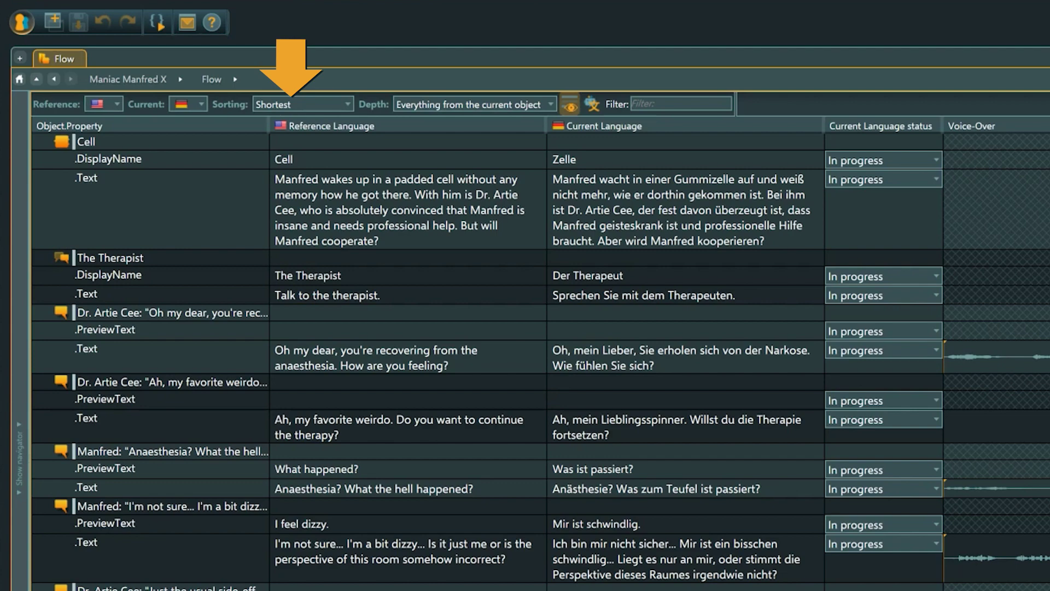
- Set the sorting of the localization entries to Breadth first
click(347, 104)
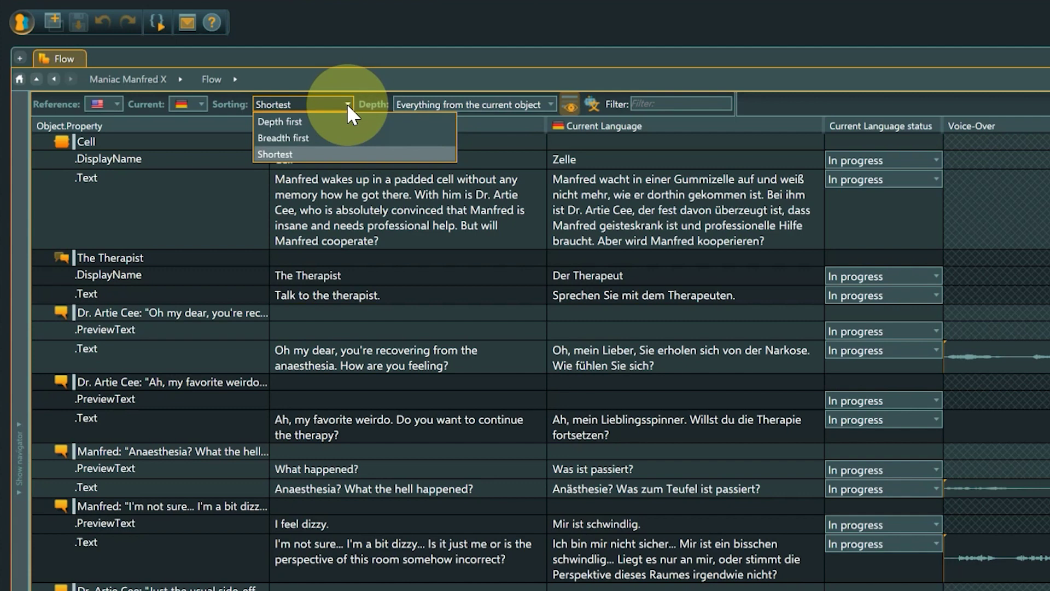
click(348, 134)
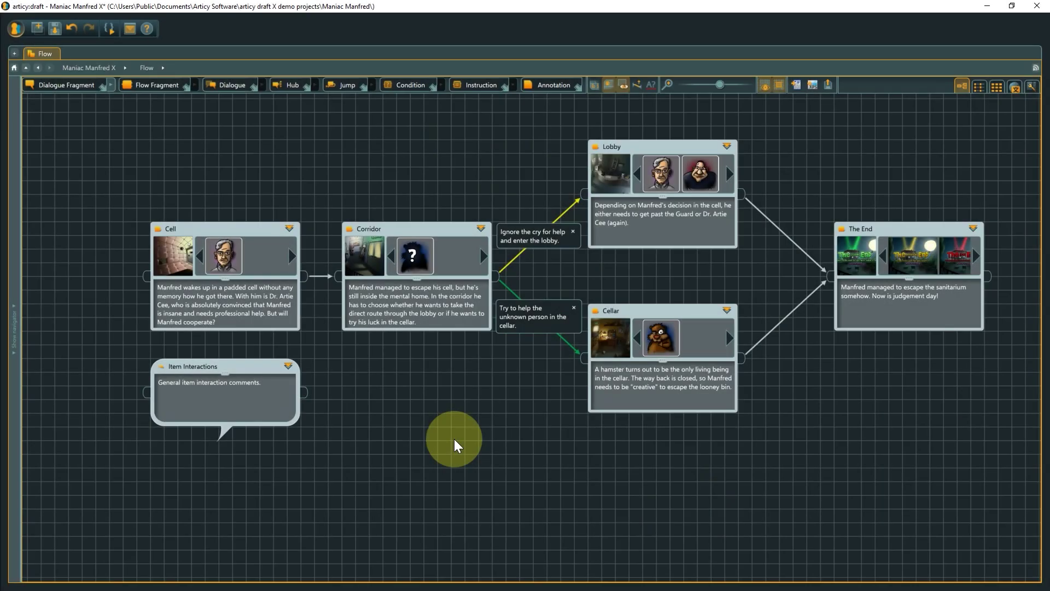
- Open the Cell flow fragment and display its contents in the localization view
click(288, 228)
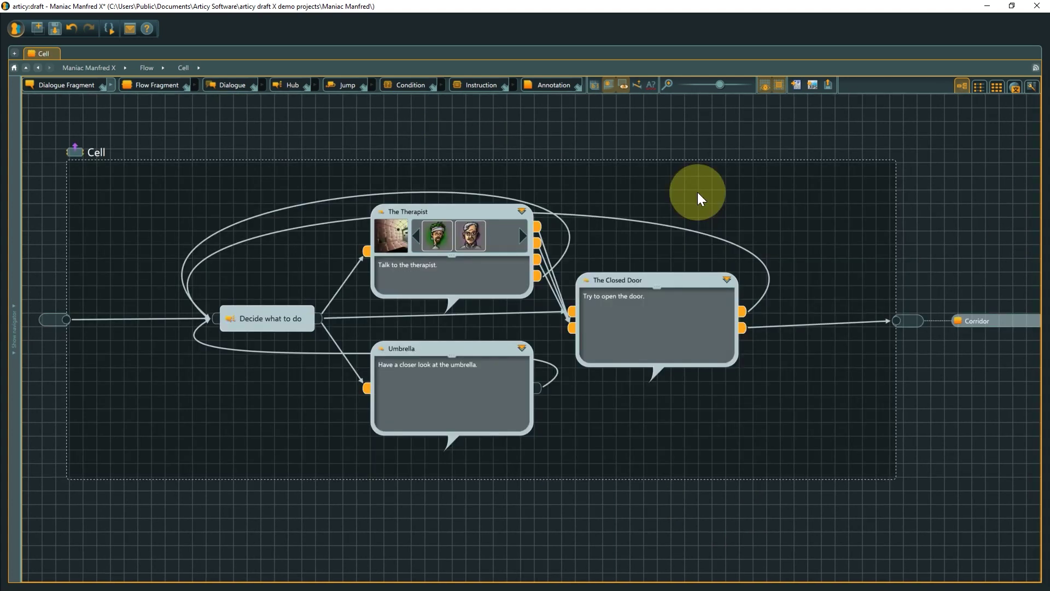
click(1013, 87)
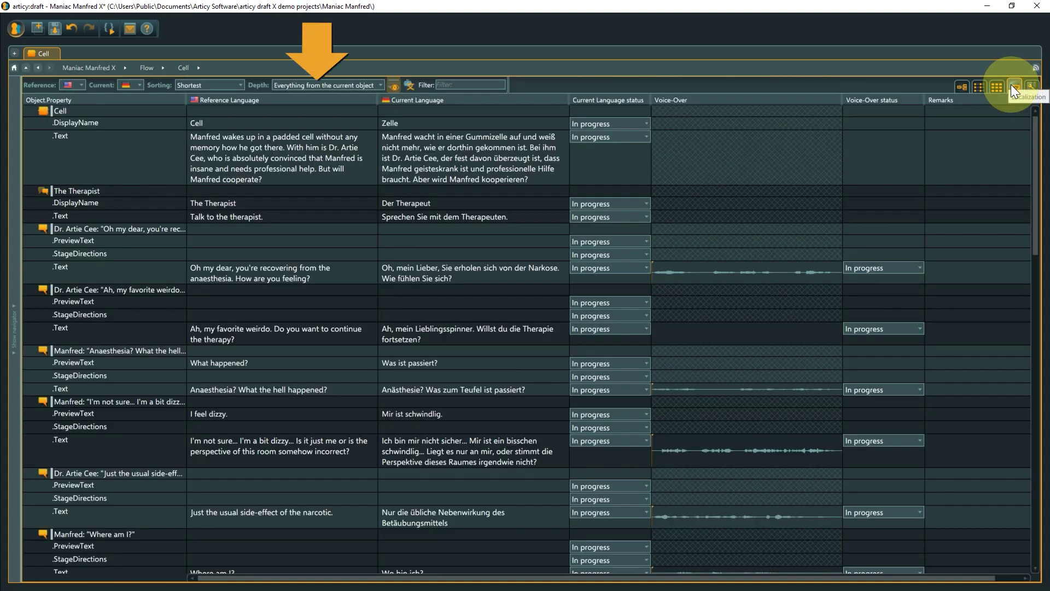
- Limit the listing depth to only the current object, and widen it to the current object and the immediate children
click(380, 85)
click(362, 97)
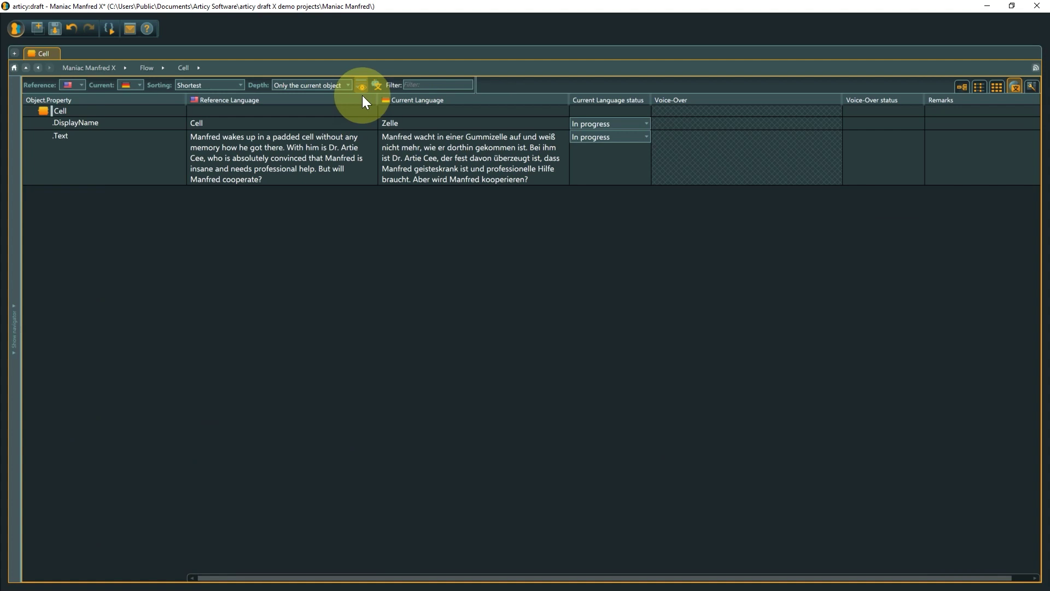
click(348, 85)
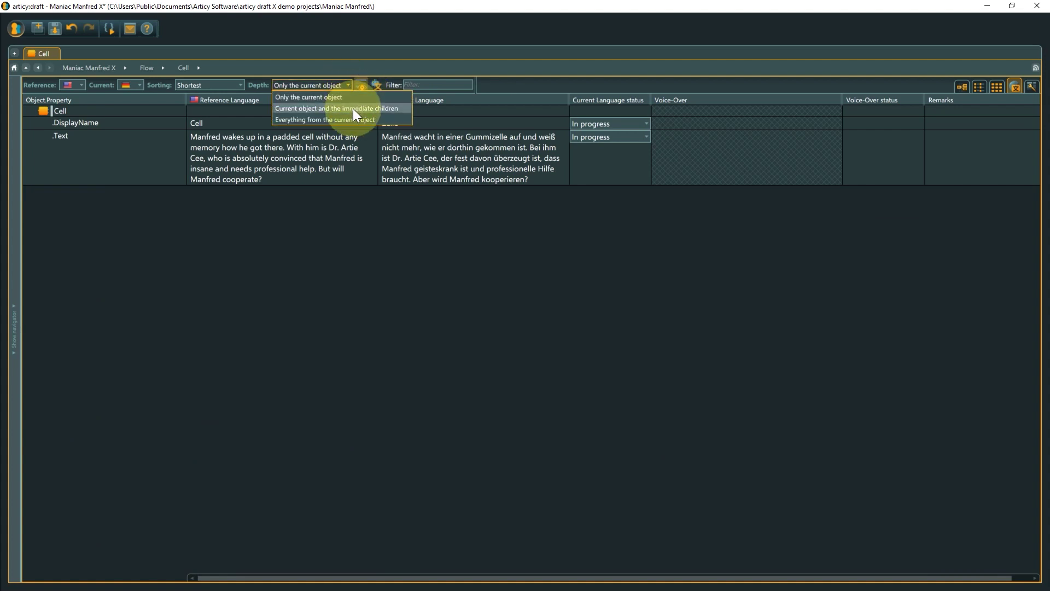
click(353, 108)
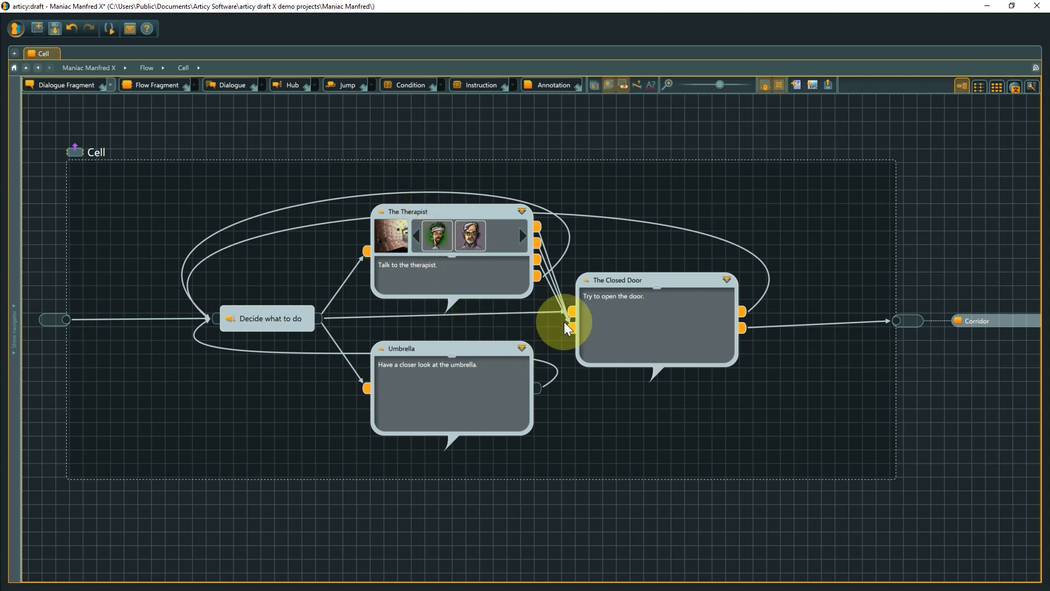
- Return to the Cell's localization view, look through all its entries and filter them by "weirdo"
click(1013, 87)
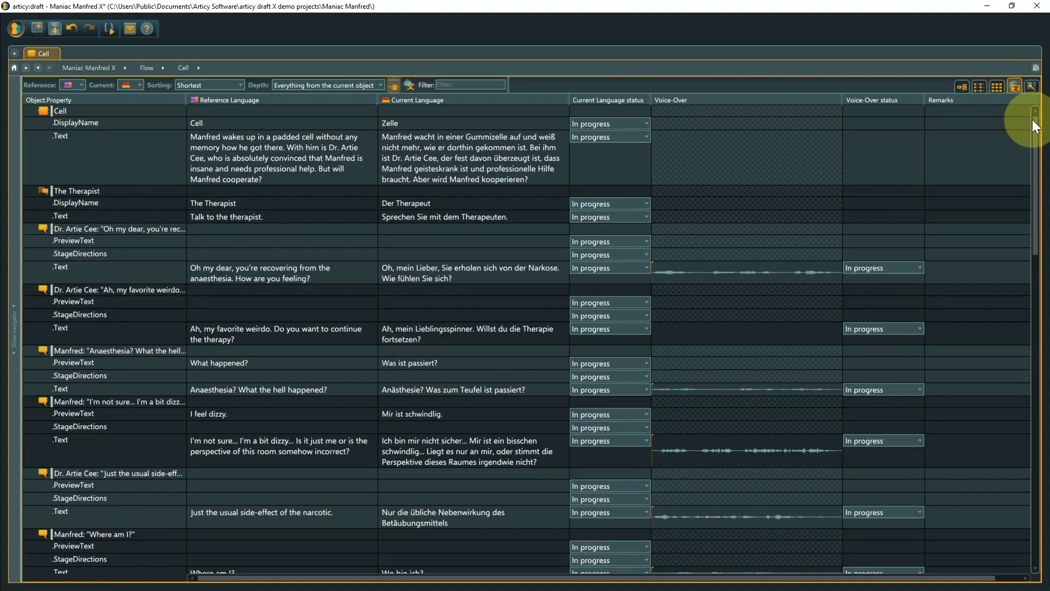
drag(1038, 127, 1048, 305)
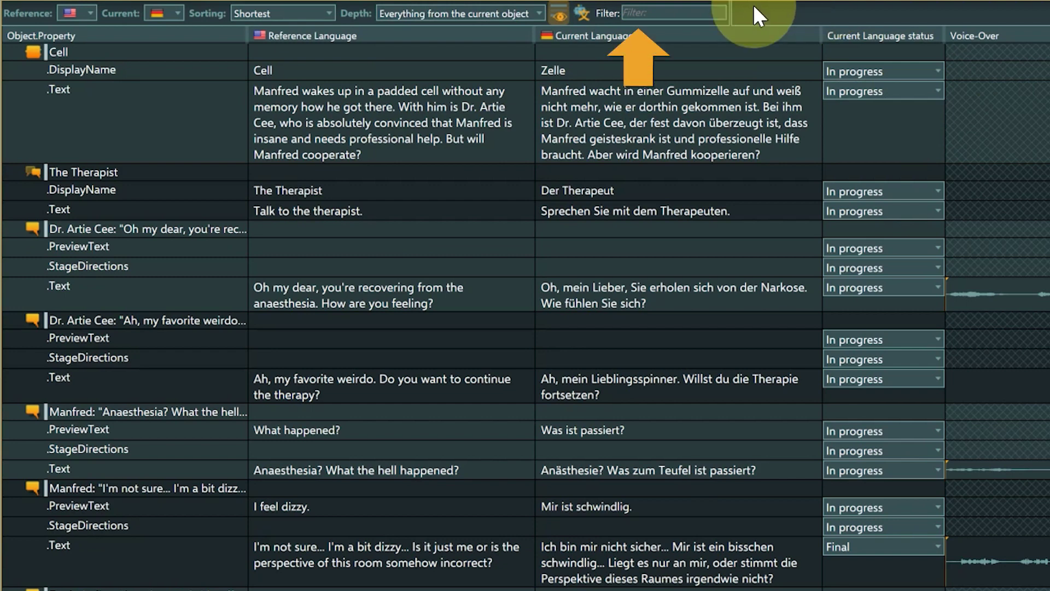
click(682, 14)
text(w)
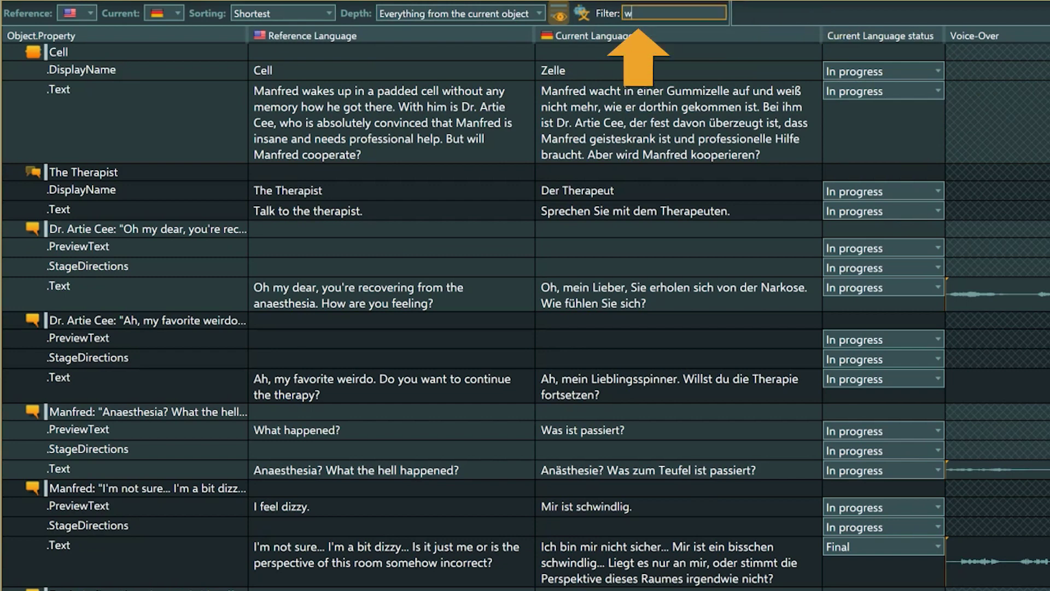
text(eirdo)
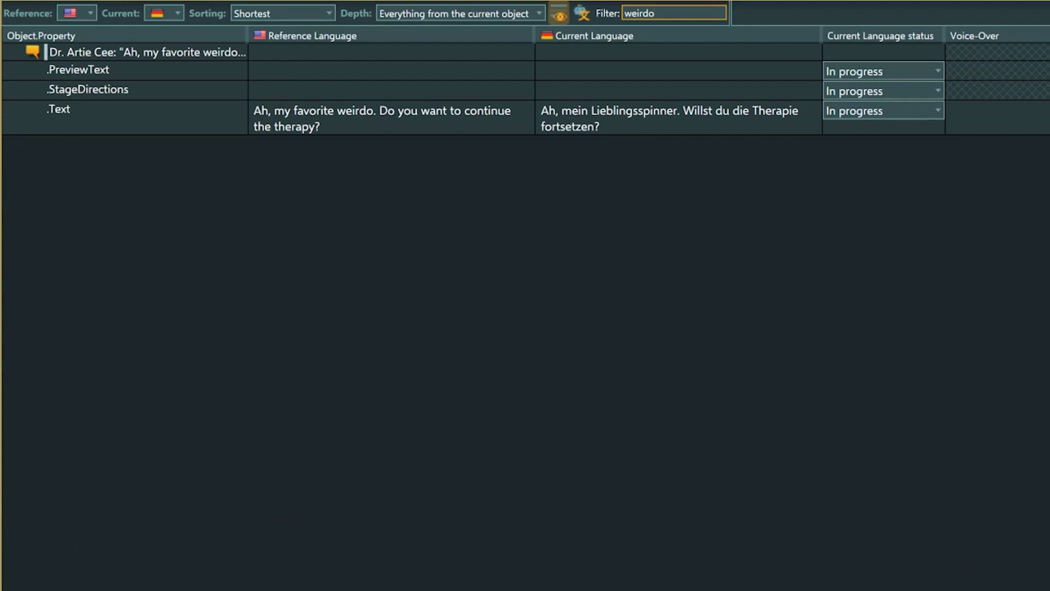
- Replace the localization filter with "display" to list only the display name entries
key(BackSpace)
key(BackSpace)
key(BackSpace)
key(BackSpace)
key(BackSpace)
key(BackSpace)
text(display)
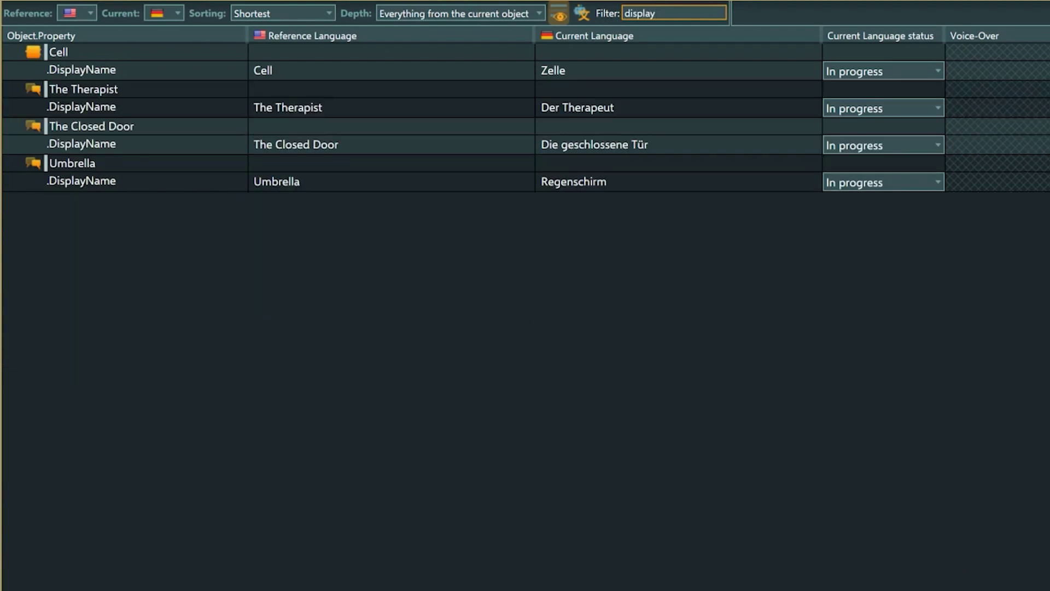
- Replace the localization filter with "final" to list entries by their status
key(BackSpace)
key(BackSpace)
key(BackSpace)
key(BackSpace)
key(BackSpace)
key(BackSpace)
key(BackSpace)
text(final)
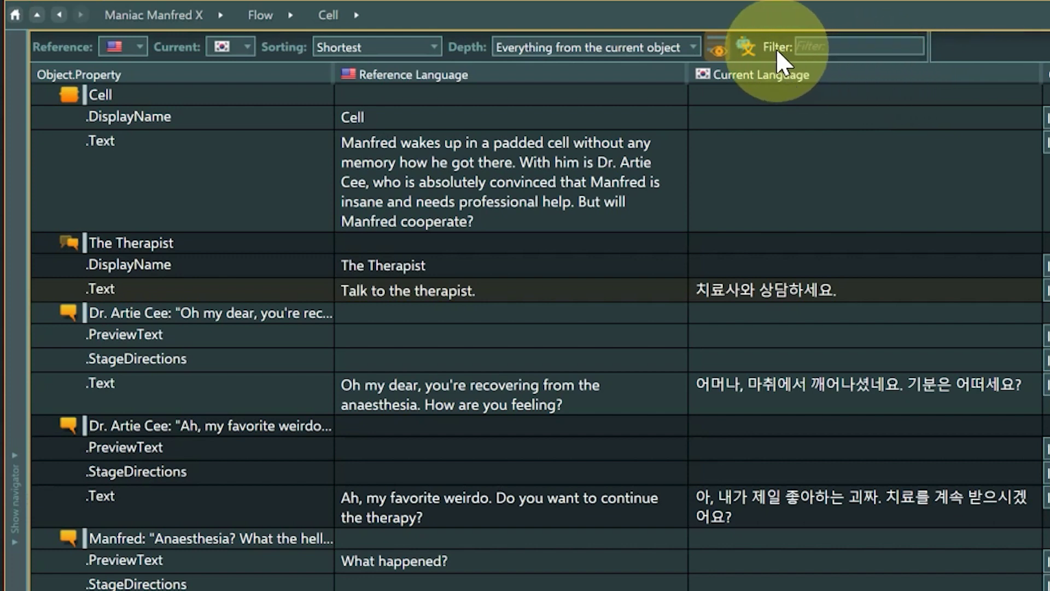
- Auto-translate the Text properties of the Cell's entries into Korean, with only empty ones included
click(745, 47)
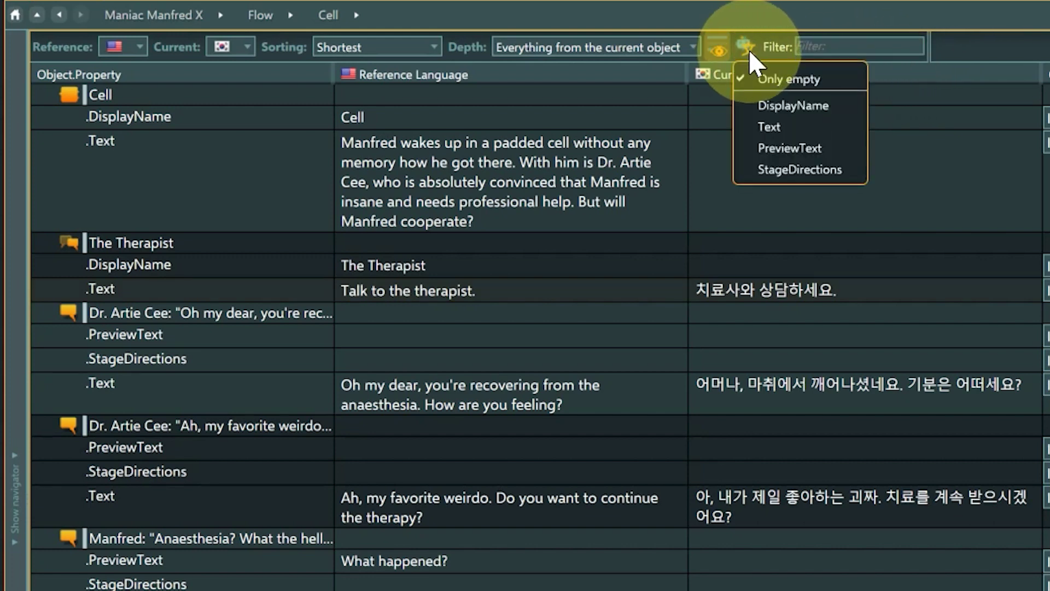
click(780, 126)
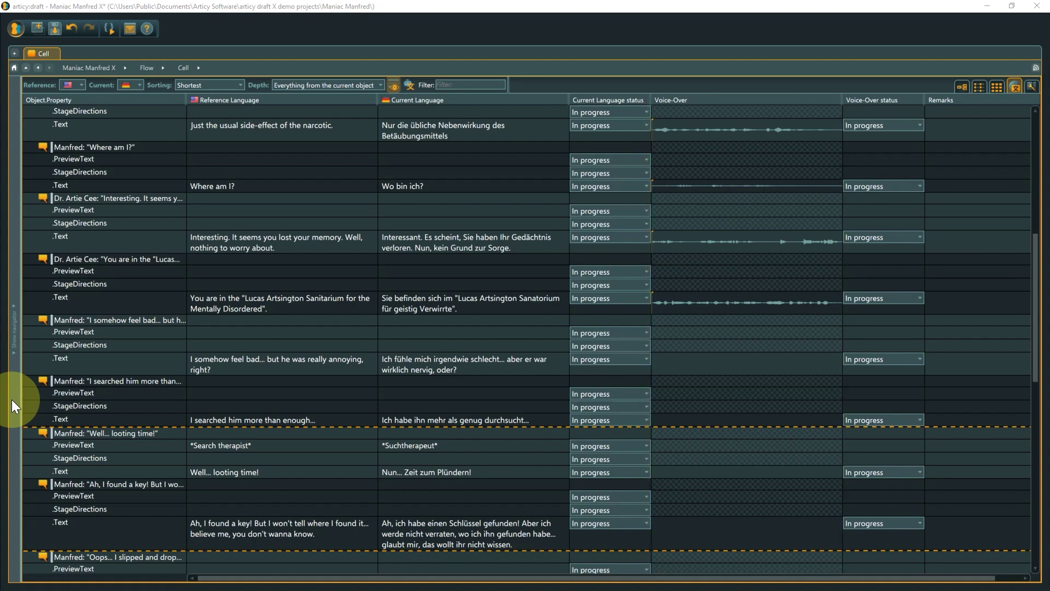
- From the German voice-over assets, assign MM_Manfred_DE_03 to the "I searched him more than enough..." text and try MM_Doctor_DE_01 on its StageDirections
click(11, 399)
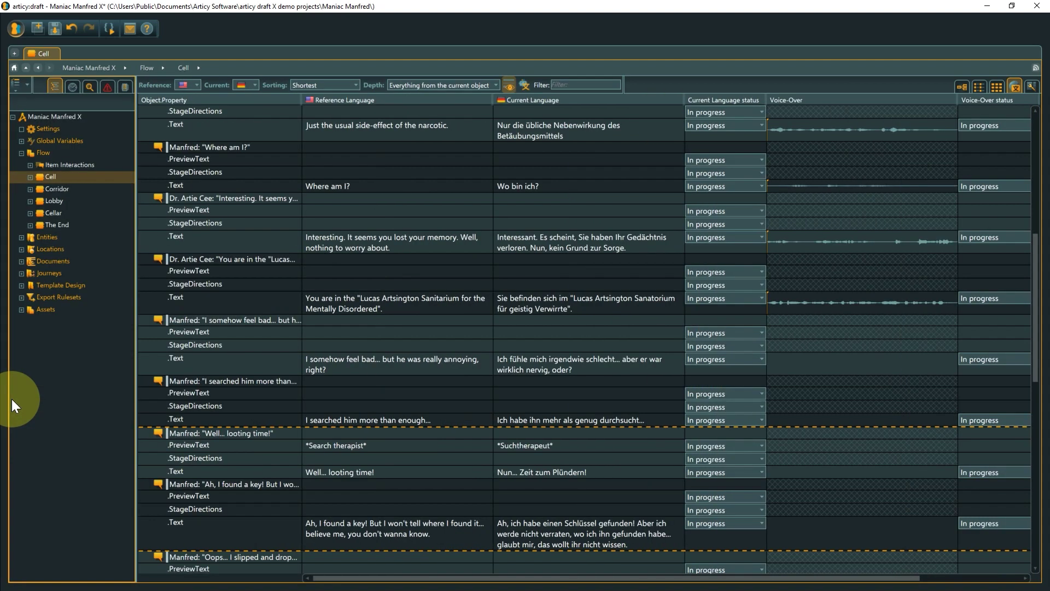
click(21, 308)
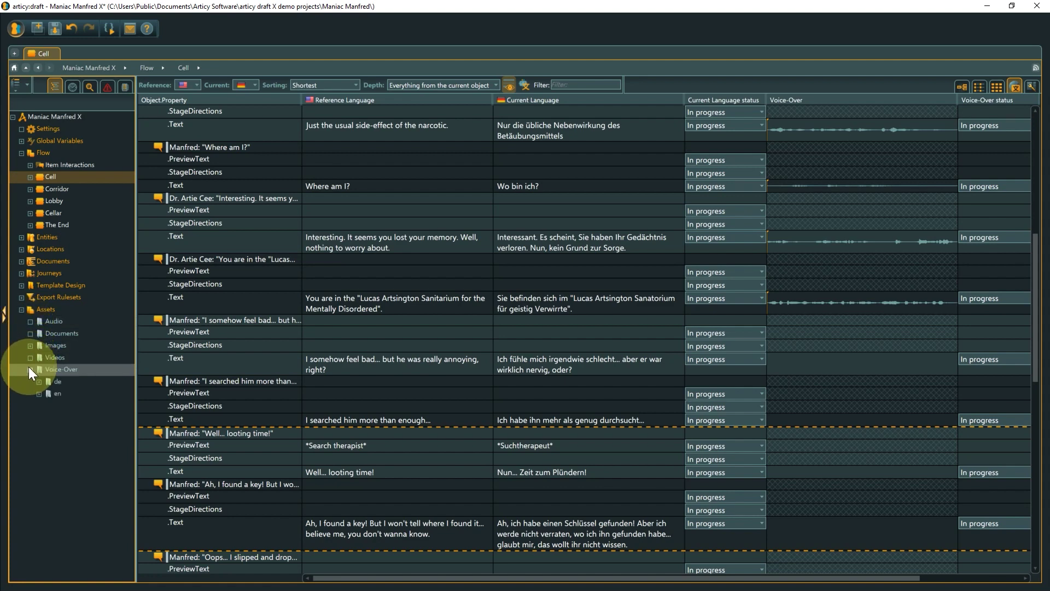
click(38, 381)
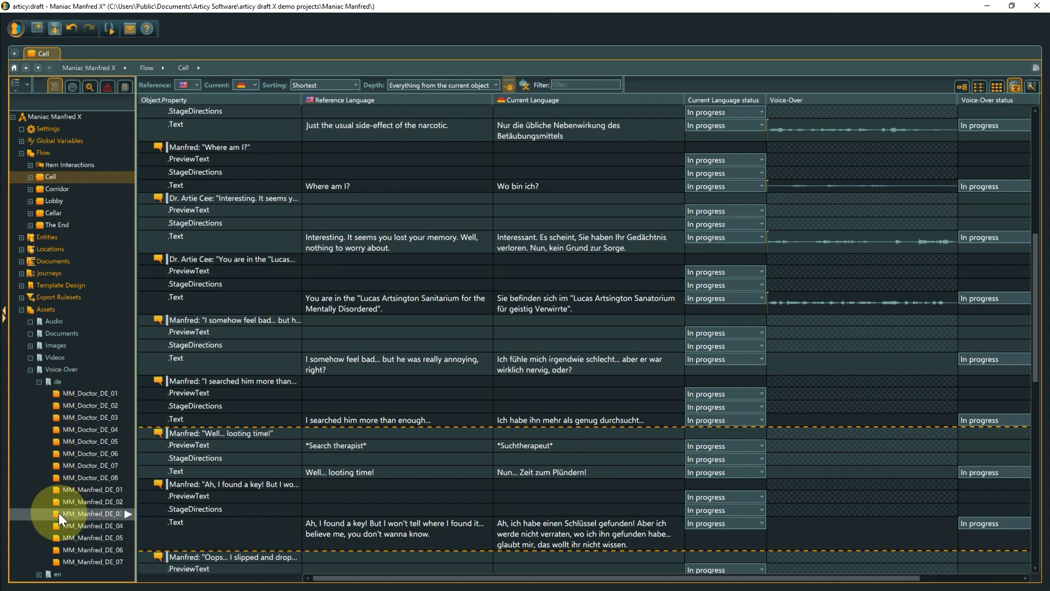
drag(58, 513, 774, 418)
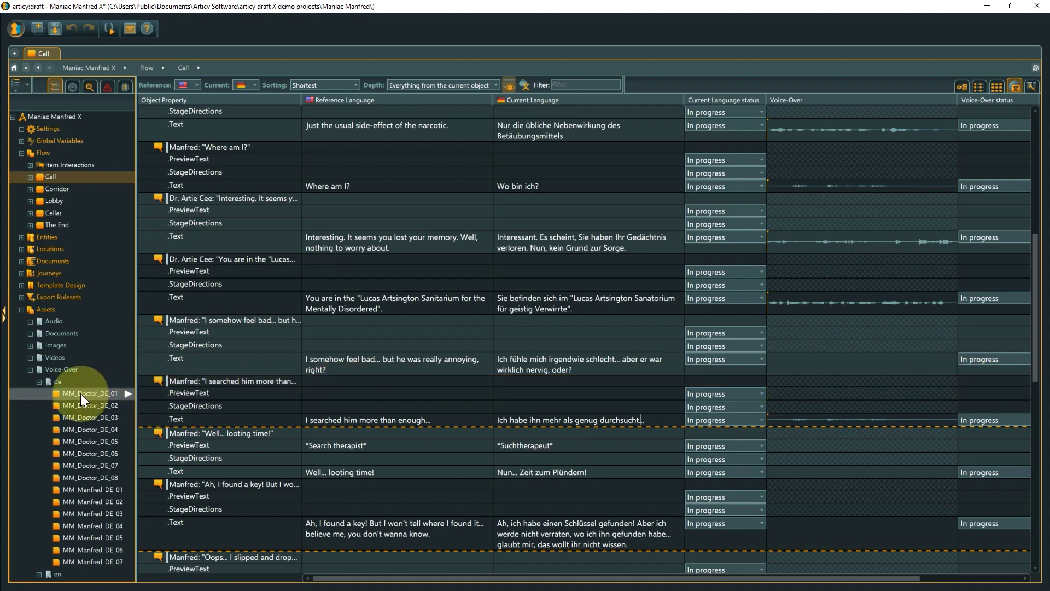
drag(80, 392, 779, 405)
- Play the German voice-over of the "Anaesthesia? What the hell happened?" text and a section of the "I'm not sure..." recording
scroll(785, 406, up, 5)
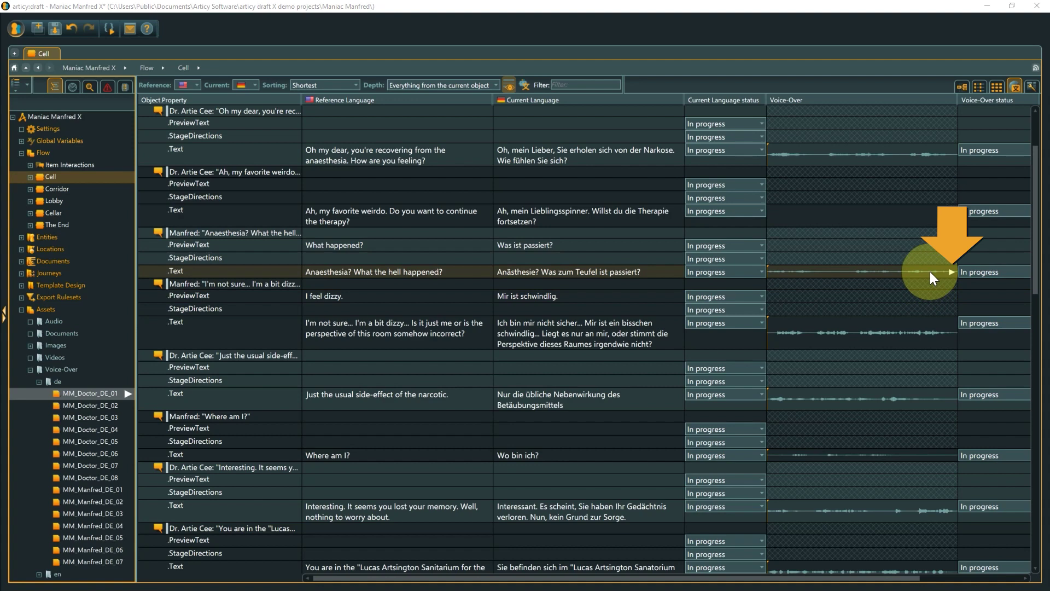
click(952, 272)
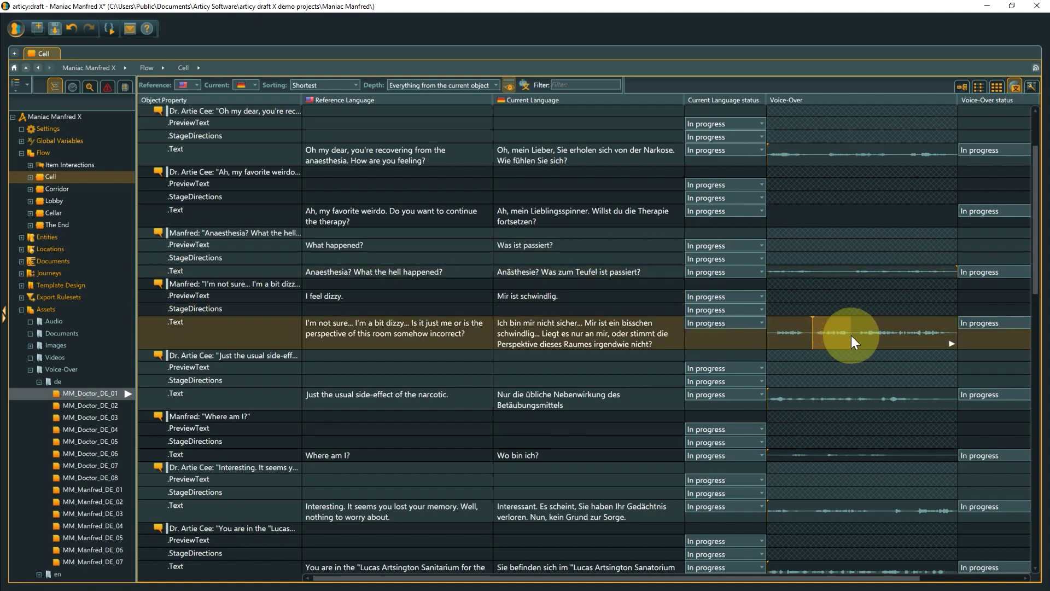
click(950, 343)
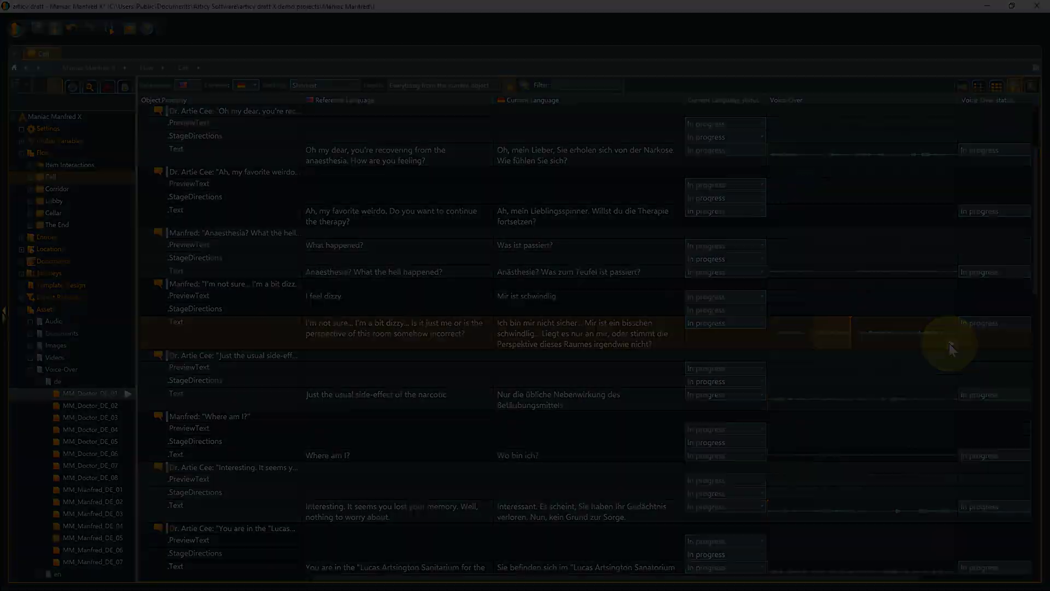
- Set the voice-over status of the "I'm not sure..." text to Final and add the remark "Love the subtle hint to the graphics of the room"
drag(901, 578, 928, 580)
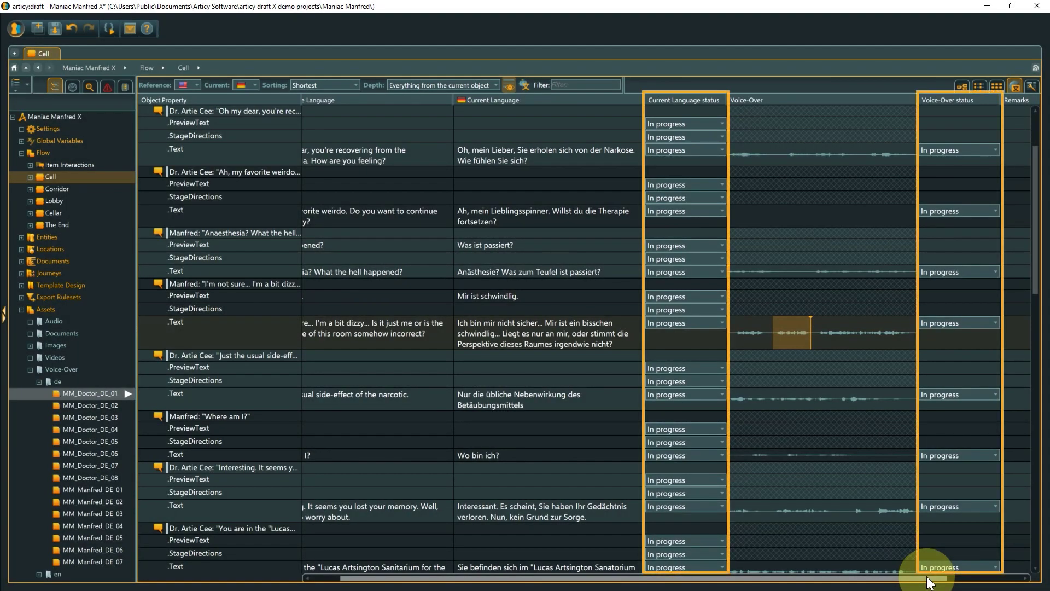
click(996, 323)
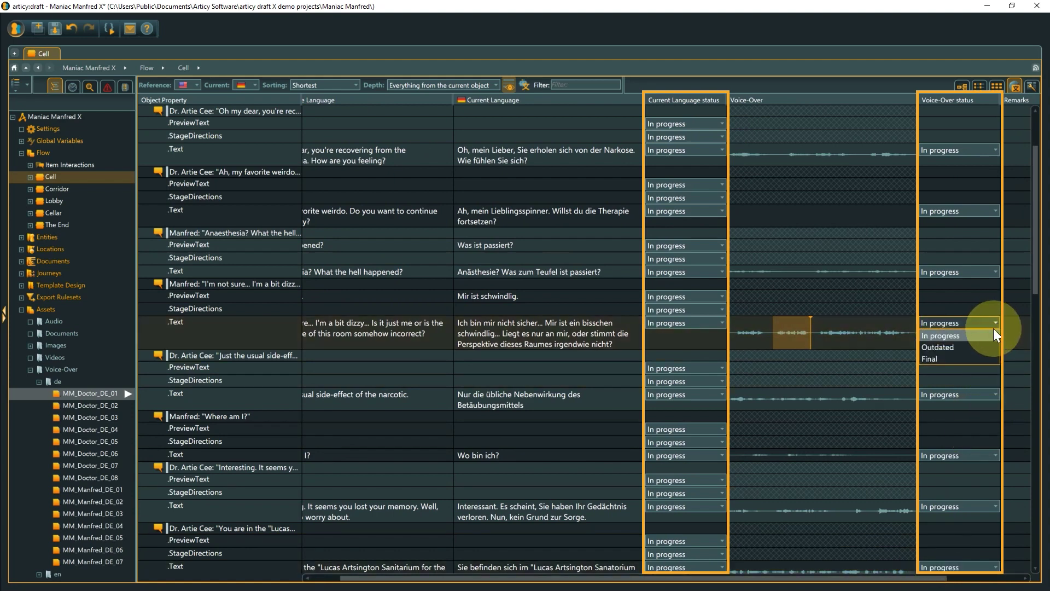
click(982, 357)
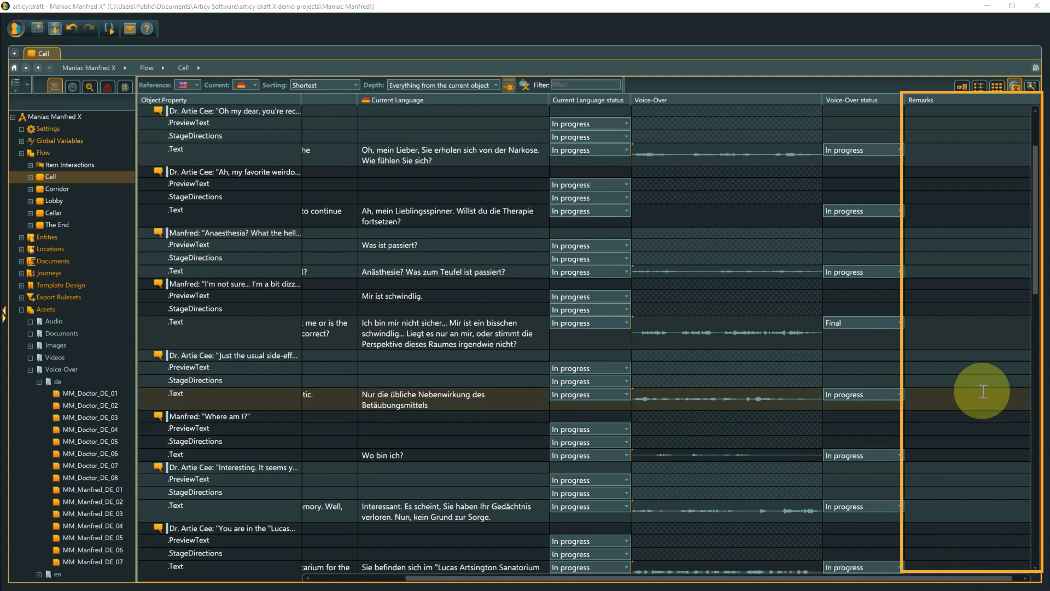
click(969, 328)
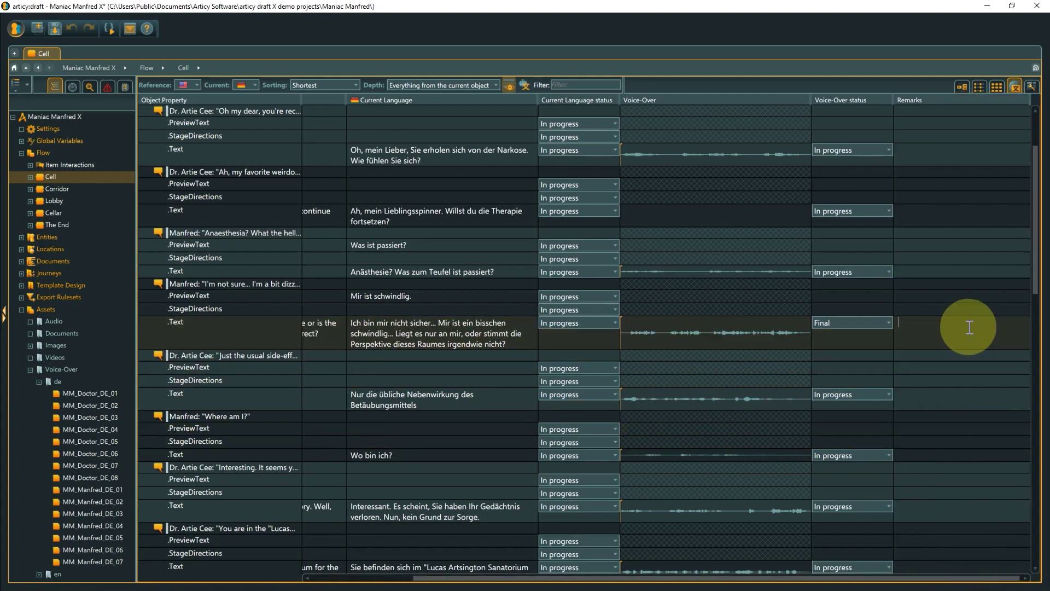
text(Love the subtle hint to the graphics of the room)
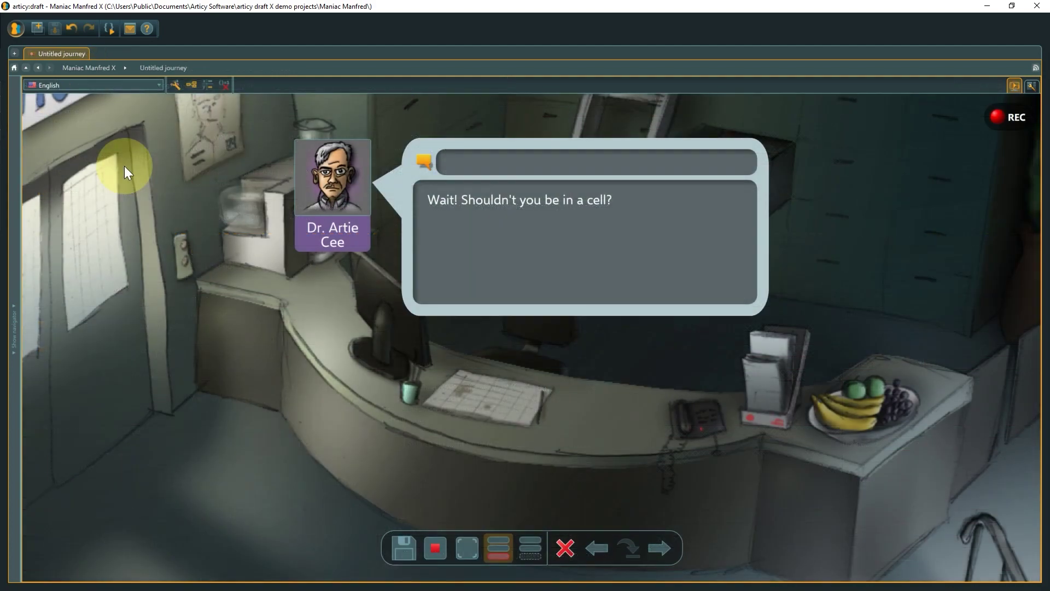
- Switch the journey's playback language to German and advance to the next dialogue fragment
click(119, 84)
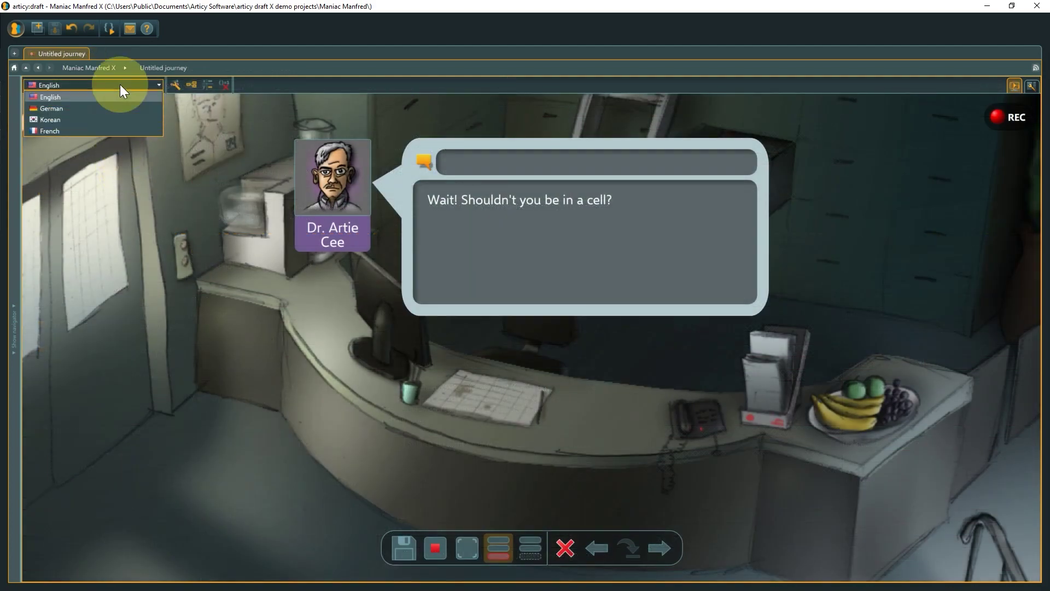
click(104, 108)
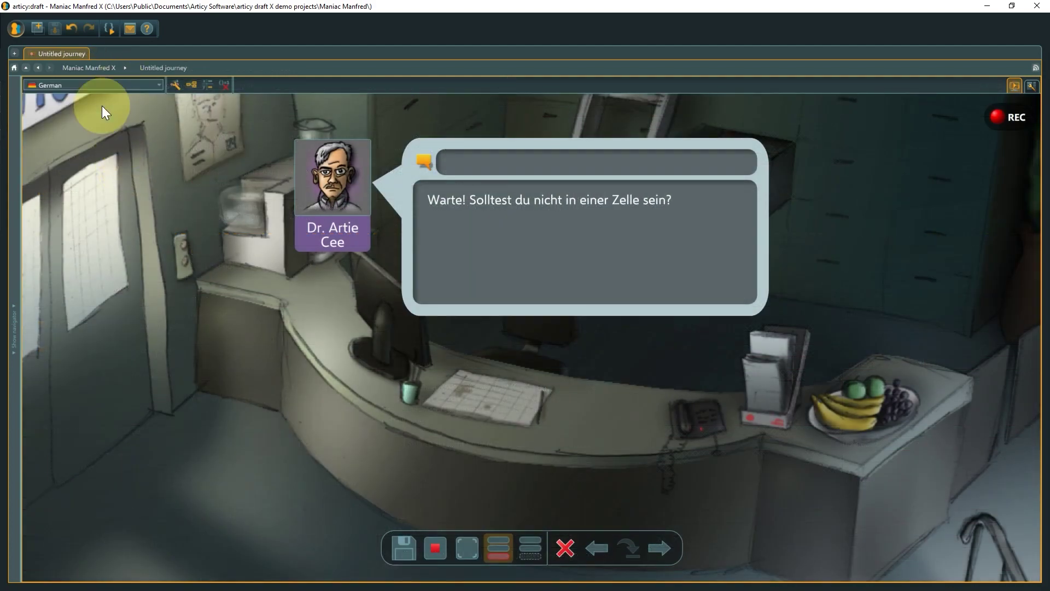
click(661, 549)
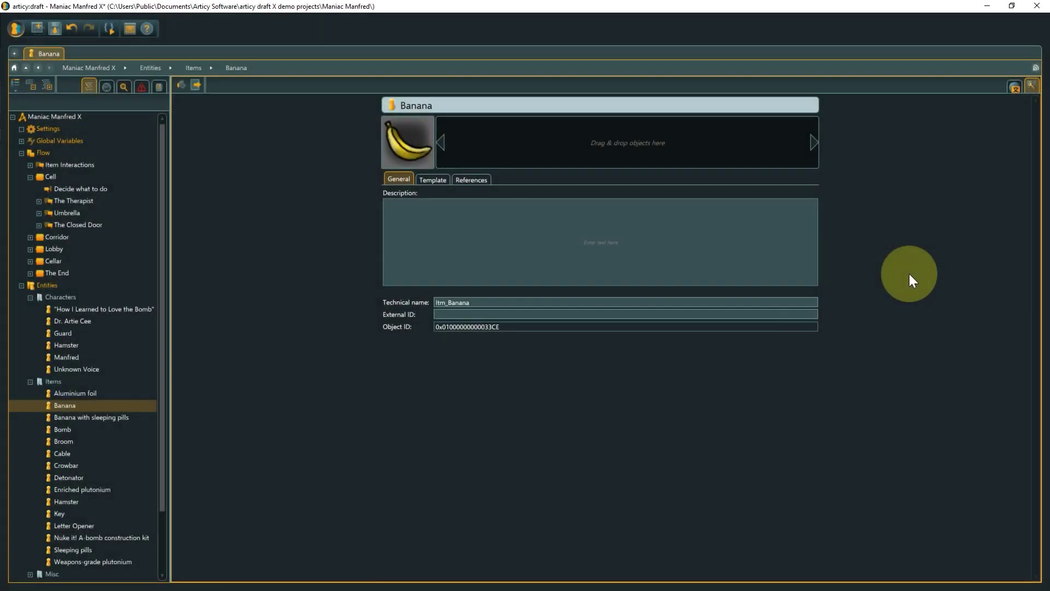
- Show the Banana item in the localization view, and switch to the Manfred character's localization entries
click(1012, 87)
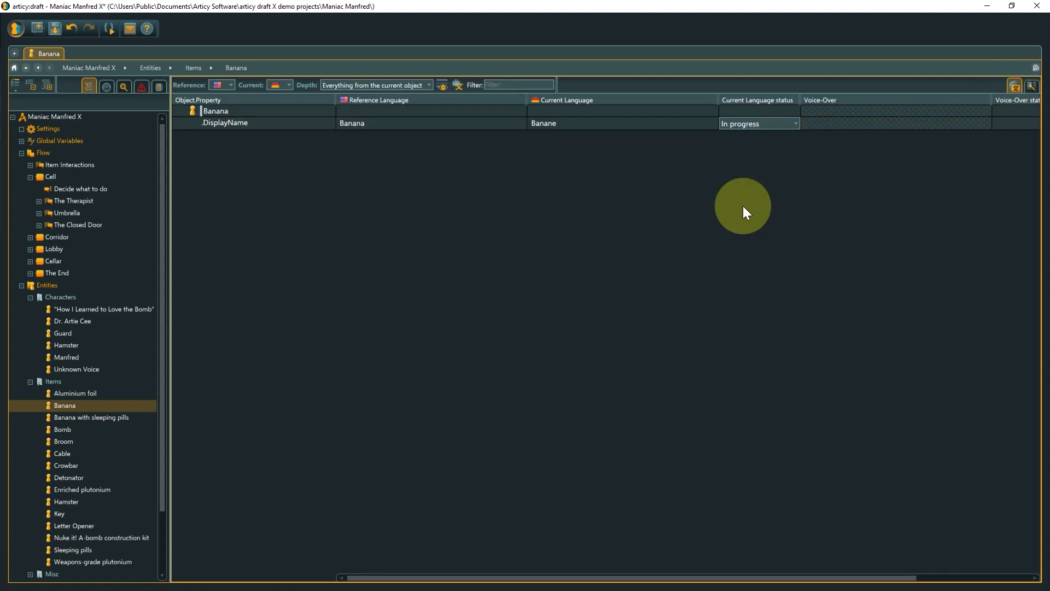
click(65, 356)
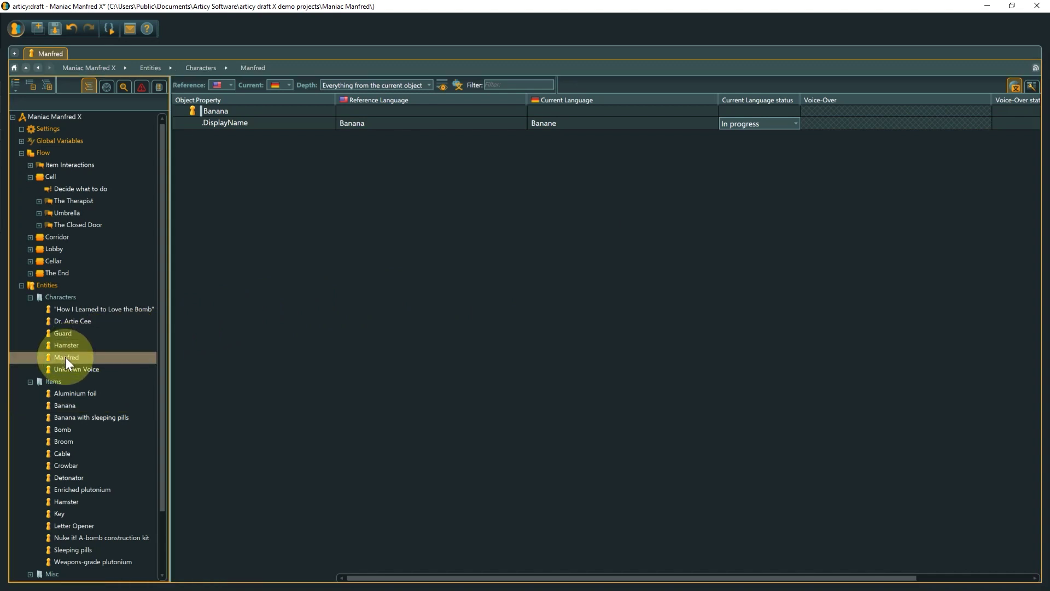